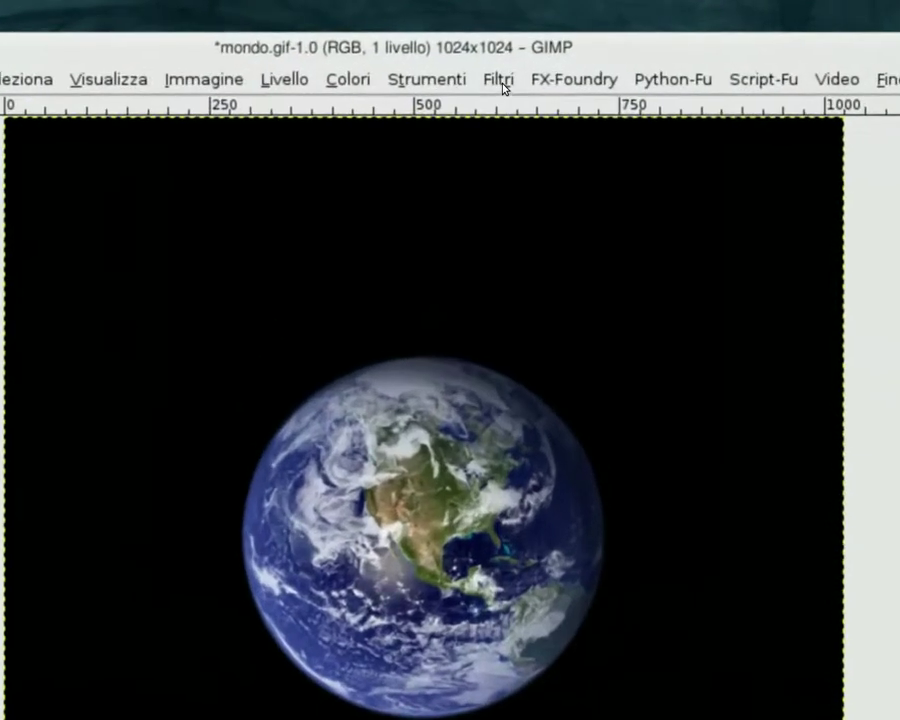
Step: Set IWarp to Riduci, radius 250, bilinear, adaptive supersampling depth 5, threshold 10
click(502, 85)
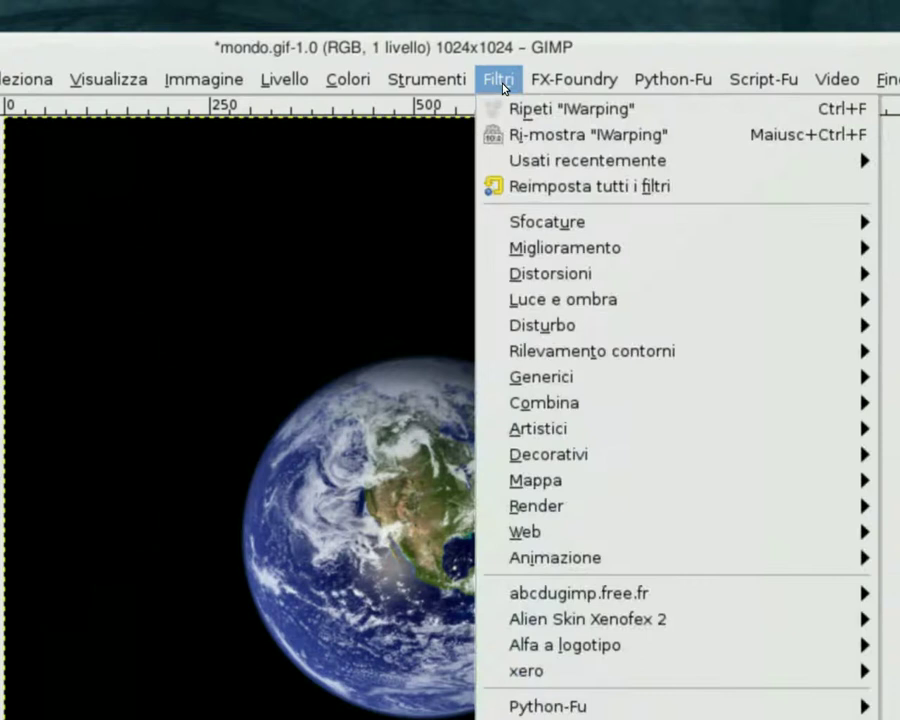
mouse_move(300, 186)
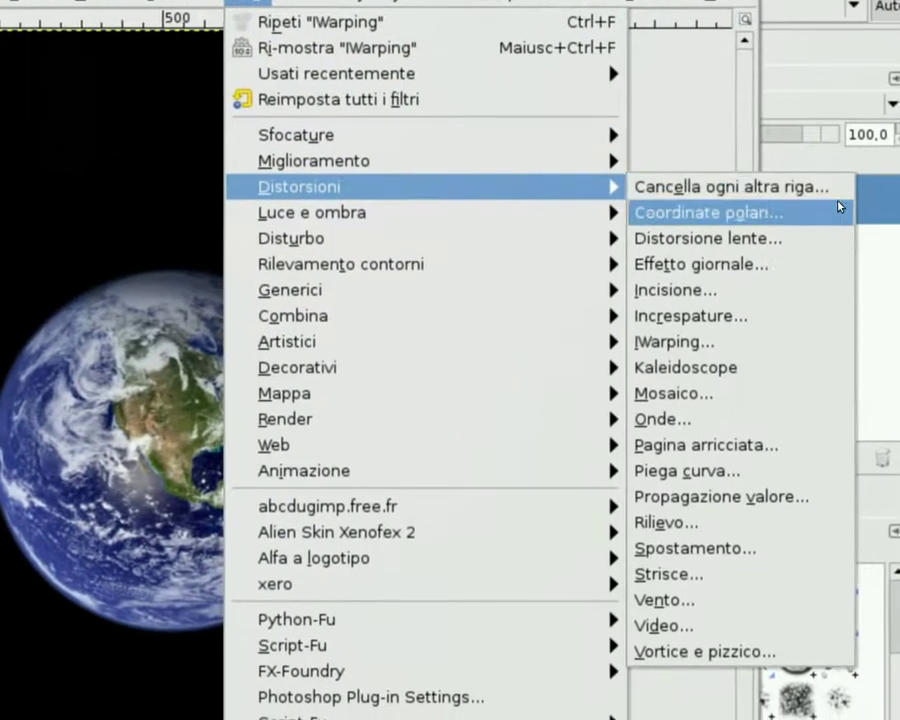
click(826, 288)
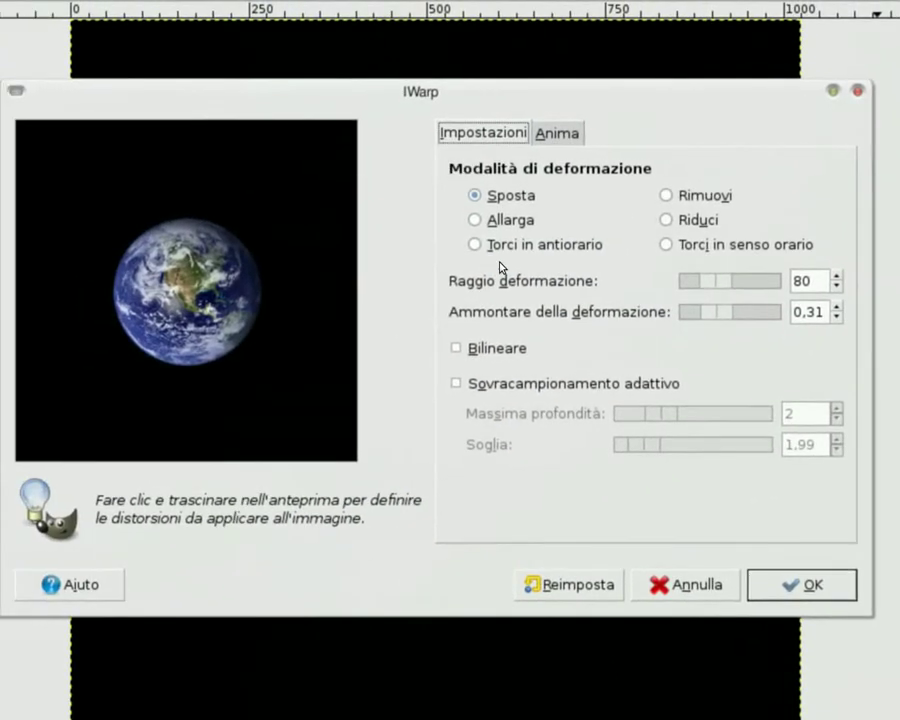
click(609, 235)
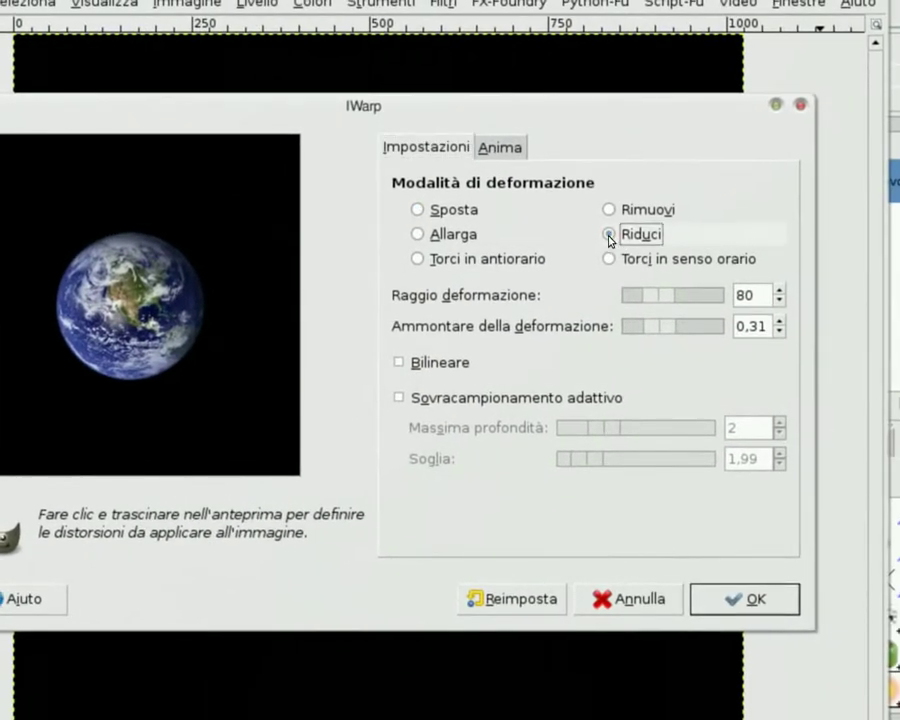
mouse_move(654, 295)
mouse_down()
mouse_move(710, 295)
mouse_move(656, 297)
mouse_move(699, 296)
mouse_up()
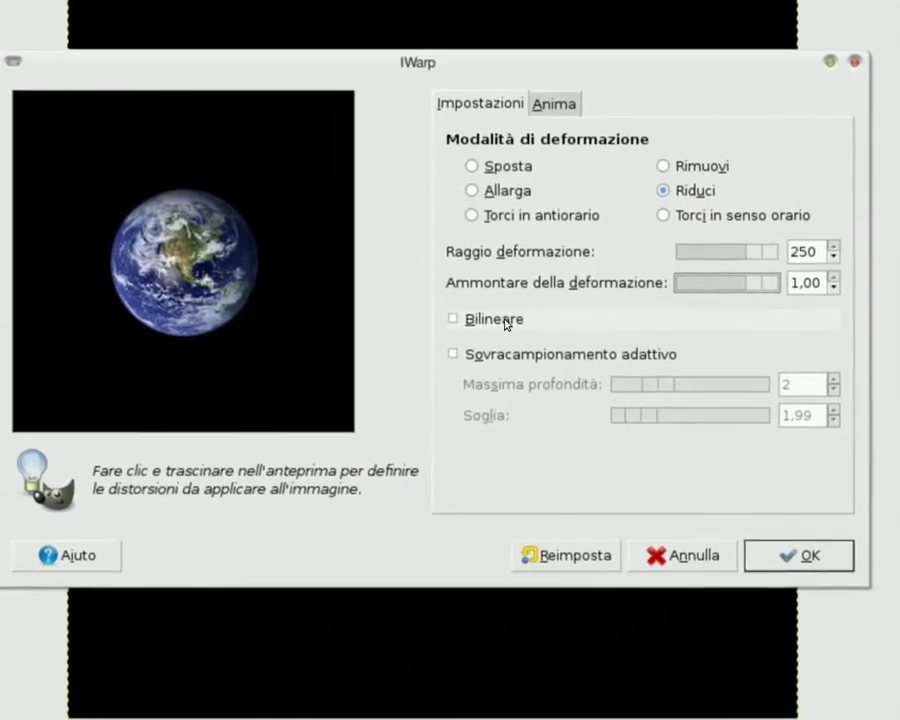
click(507, 320)
click(484, 345)
drag(601, 364, 700, 366)
drag(571, 392, 672, 386)
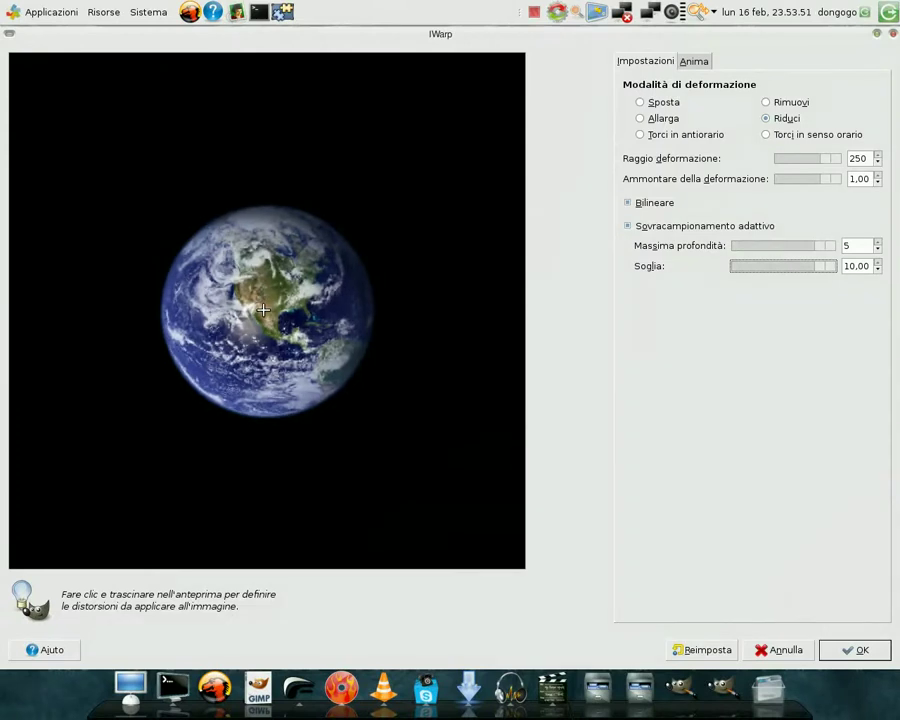
Step: Shrink the Earth in the IWarp preview down to a tiny central dot
drag(263, 310, 265, 311)
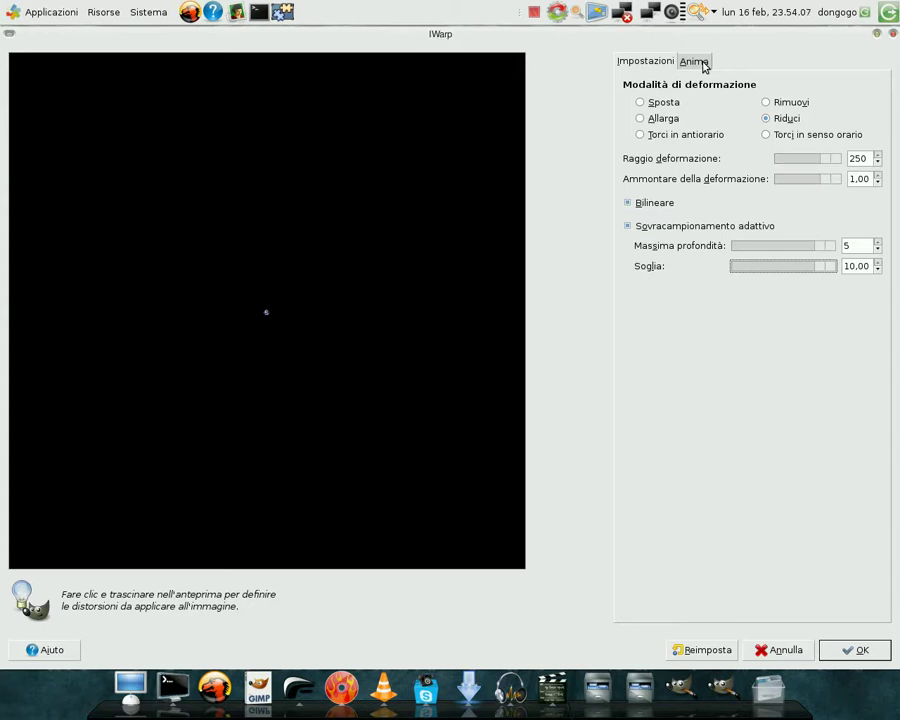
Step: Enable IWarp animation with 25 frames and Ping pong, then apply it
click(700, 62)
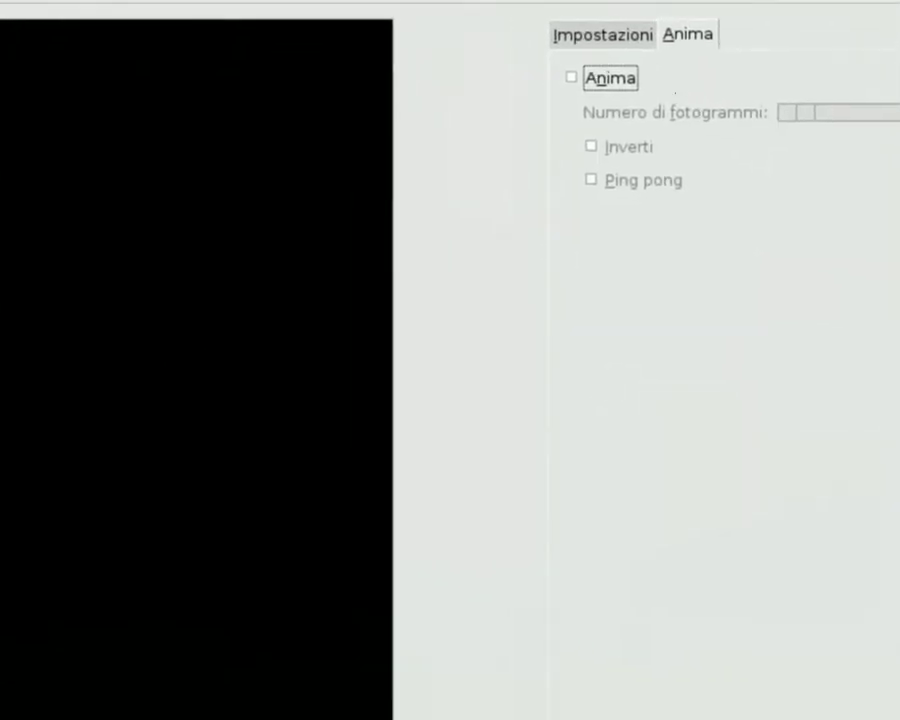
click(620, 80)
click(868, 110)
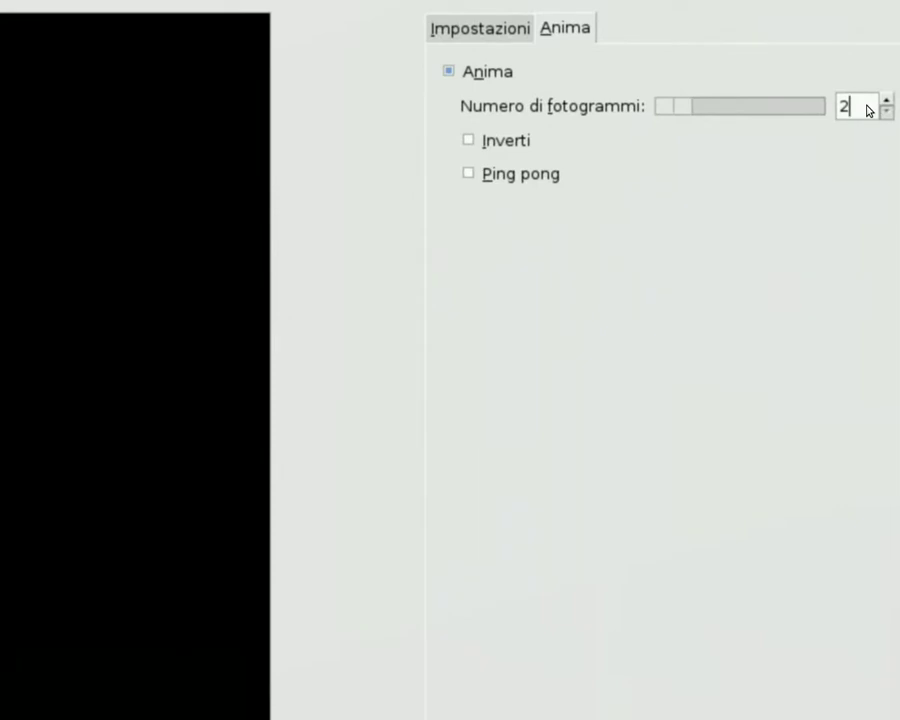
click(550, 175)
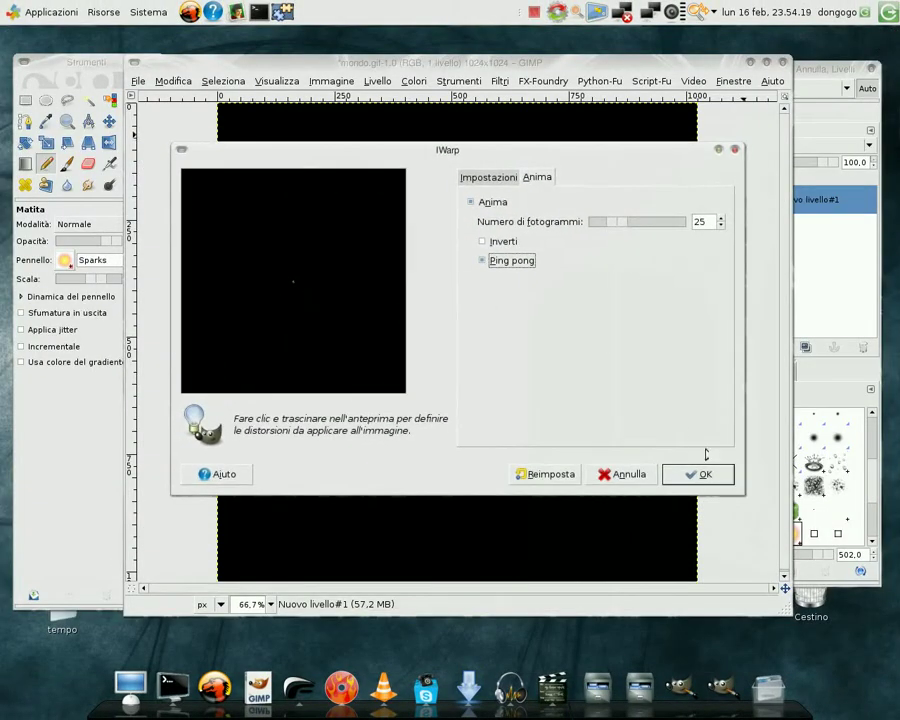
click(718, 479)
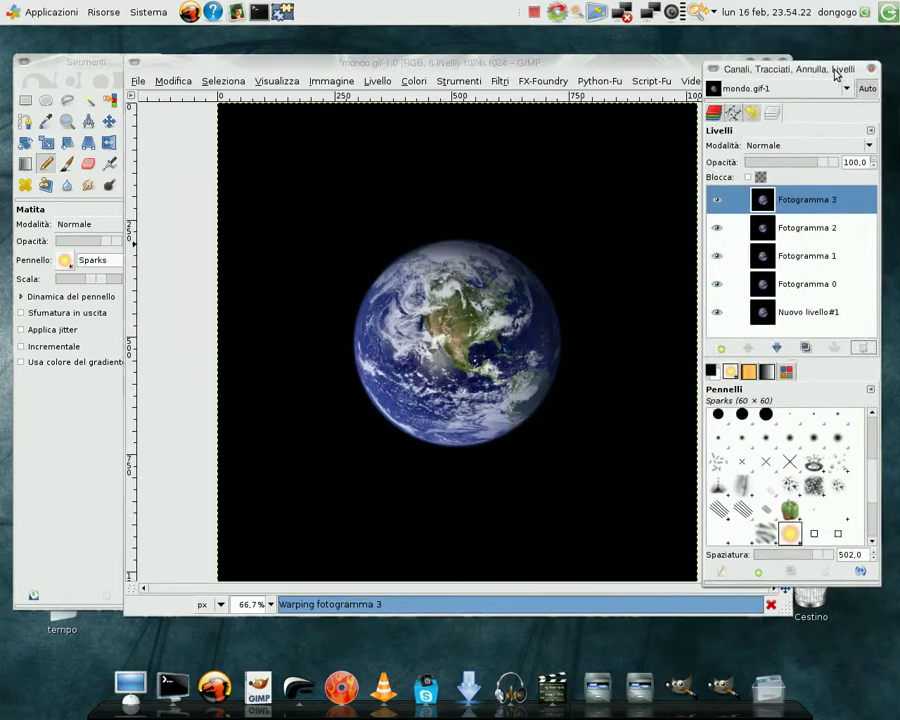
Step: Wait for the 51-layer render, then bring the mondo.gif-1 image window forward
drag(843, 73, 690, 79)
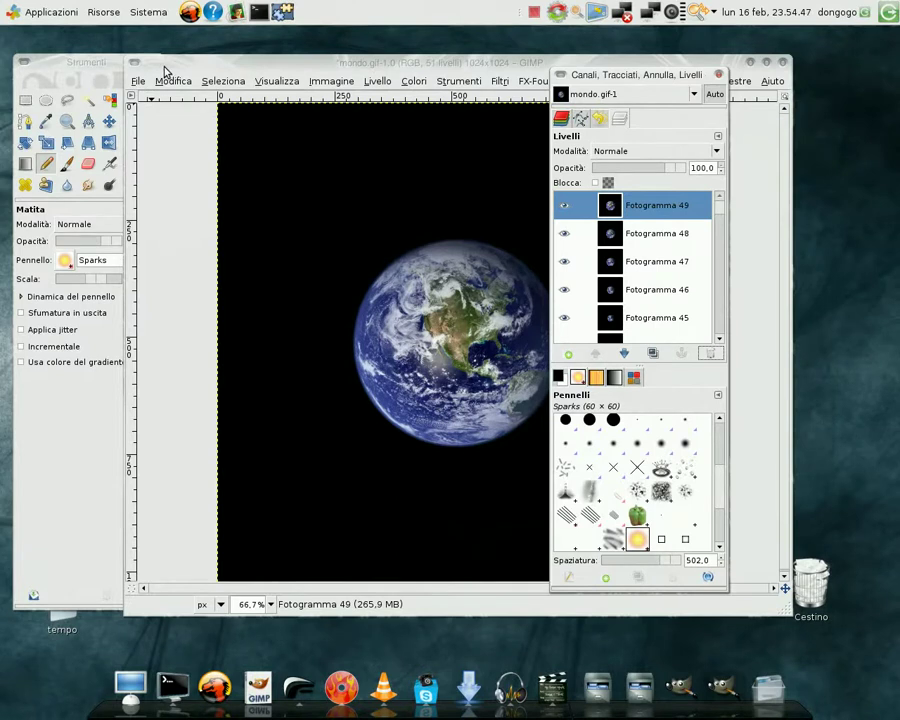
click(166, 72)
Step: Save the image as mondo.gif in the Scrivania (desktop) folder
key(Tab)
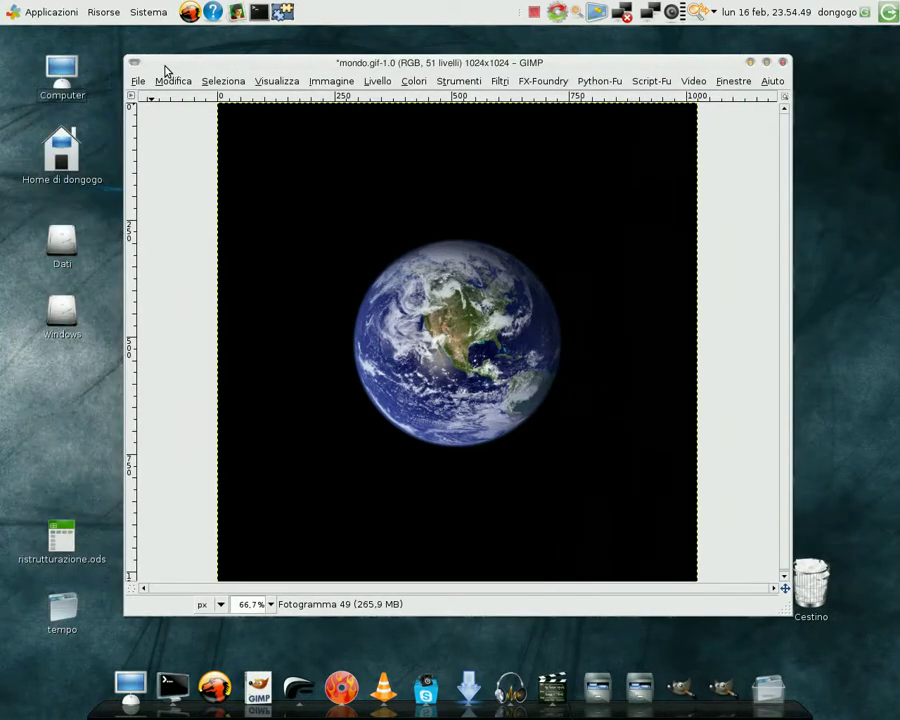
click(139, 82)
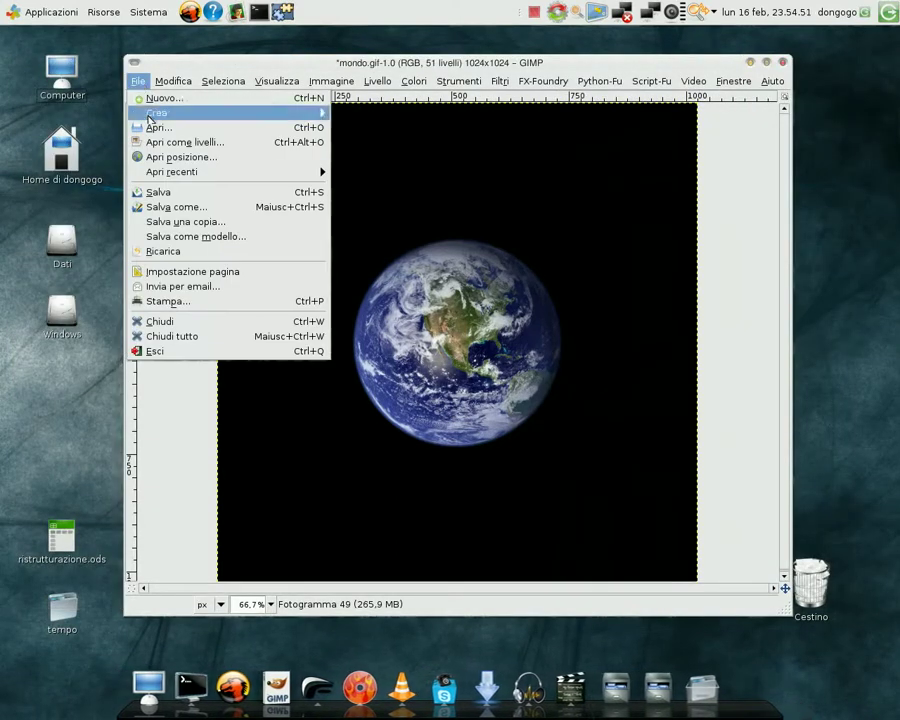
click(170, 207)
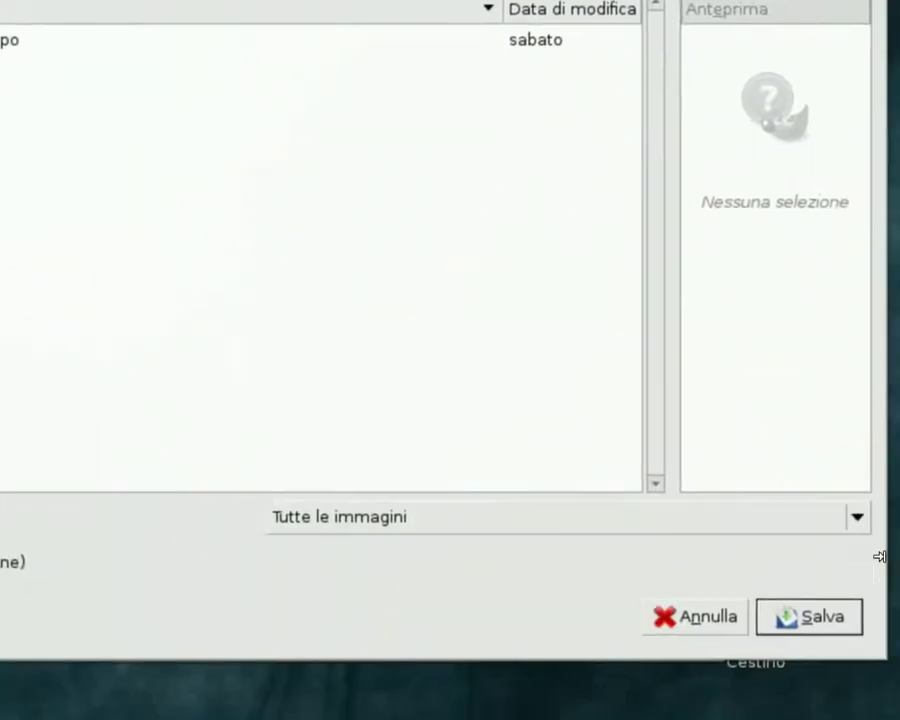
click(862, 594)
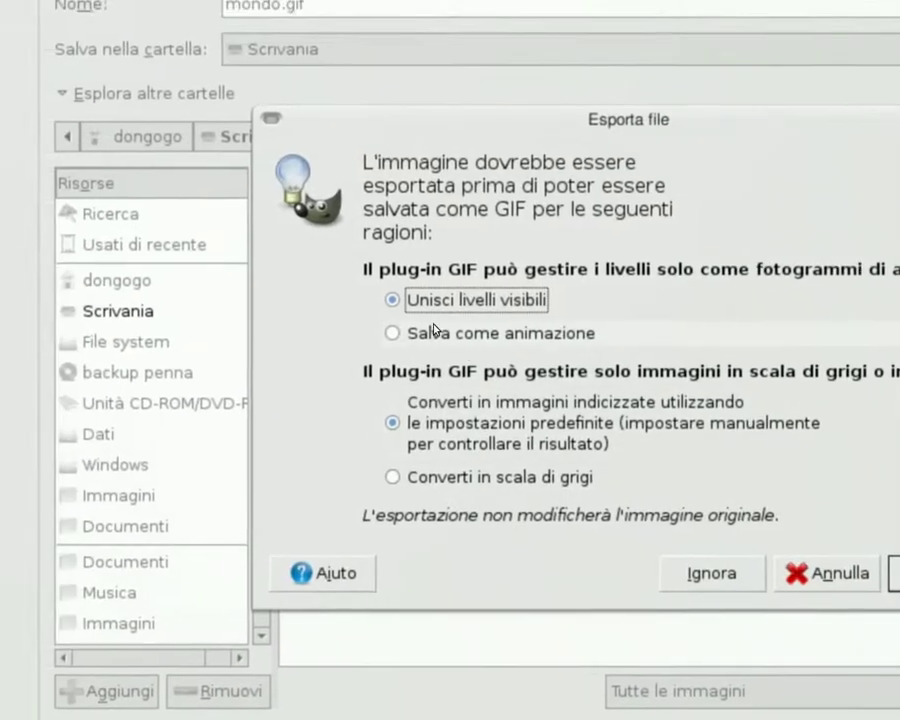
Step: Export the layers as a GIF animation with a 180 ms frame delay
click(428, 330)
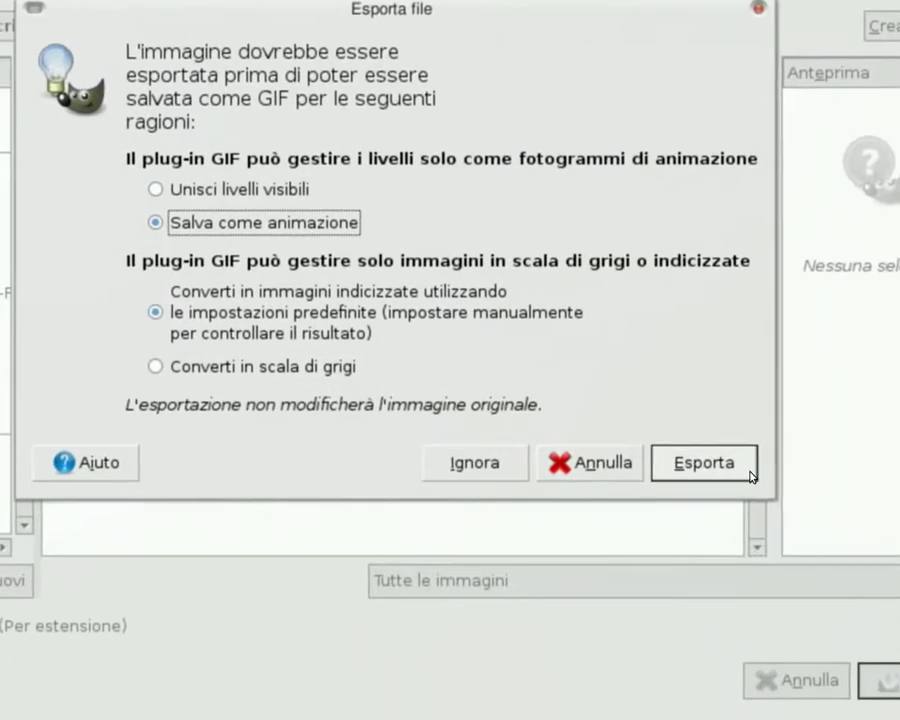
click(750, 472)
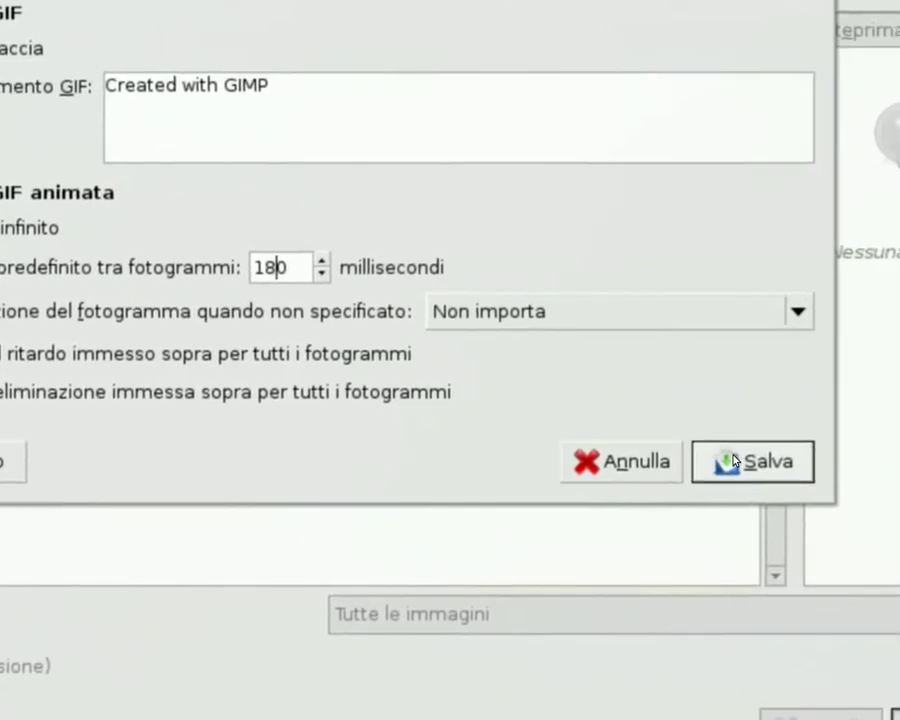
click(737, 461)
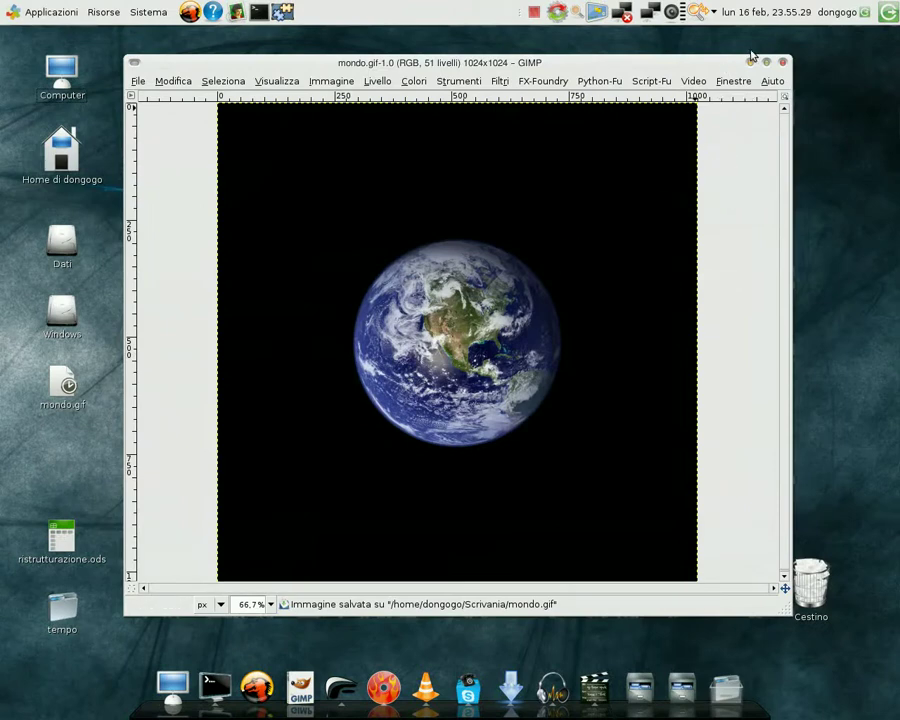
Step: Minimize GIMP and open mondo.gif from the desktop in gThumb
click(751, 64)
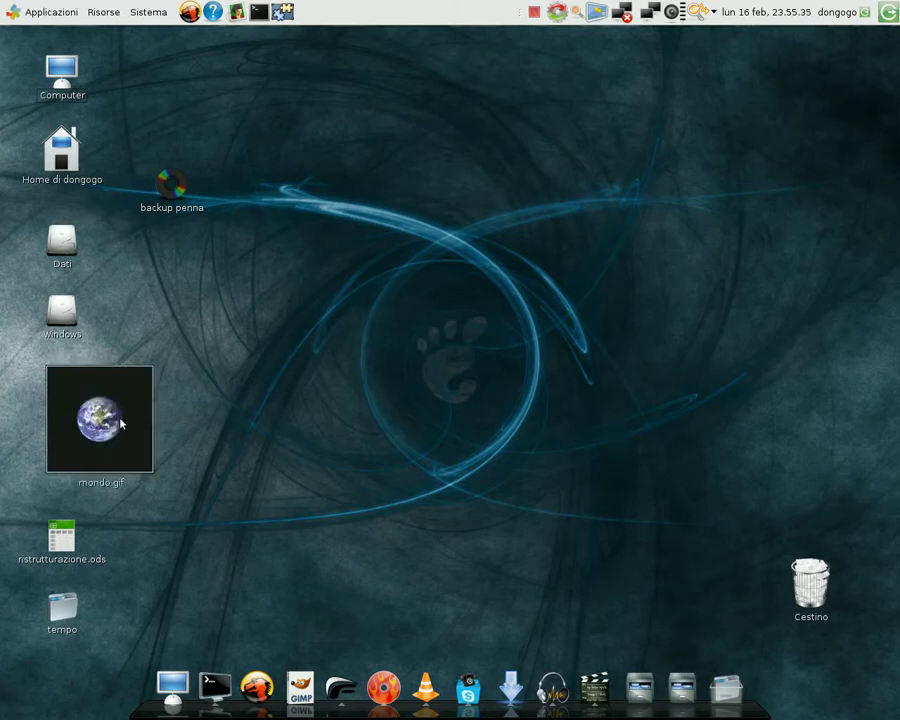
right_click(121, 424)
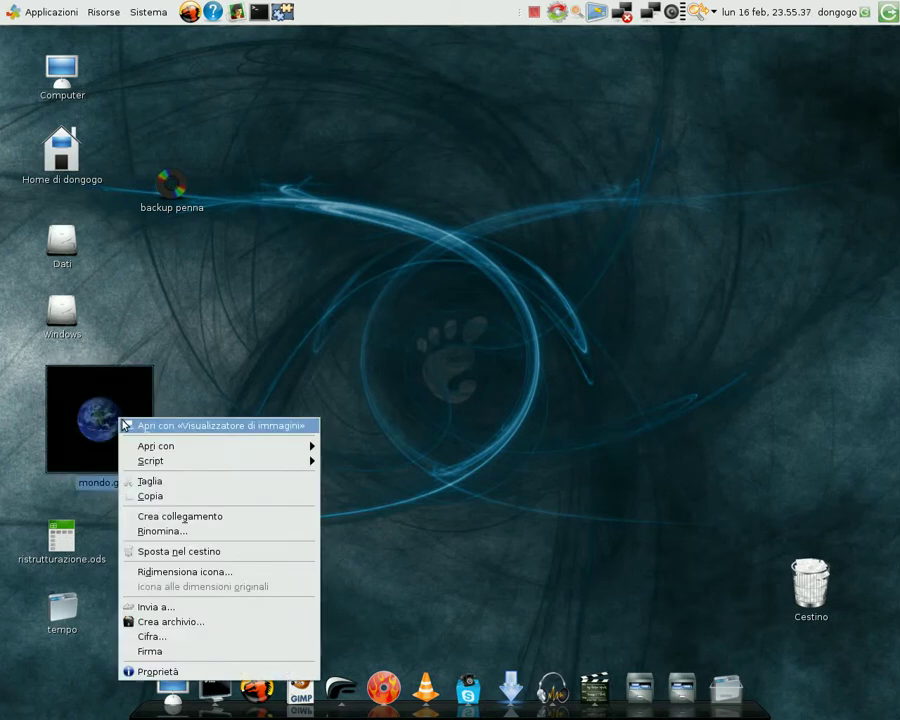
mouse_move(200, 446)
click(378, 490)
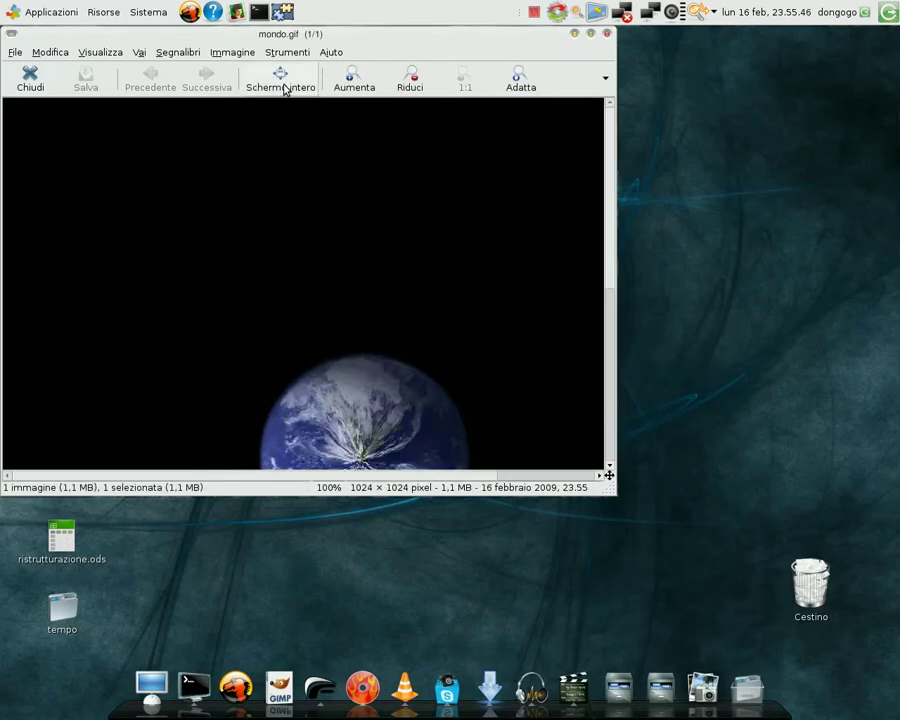
Step: Play mondo.gif full screen with Schermo intero to watch the Earth shrink and regrow
click(282, 84)
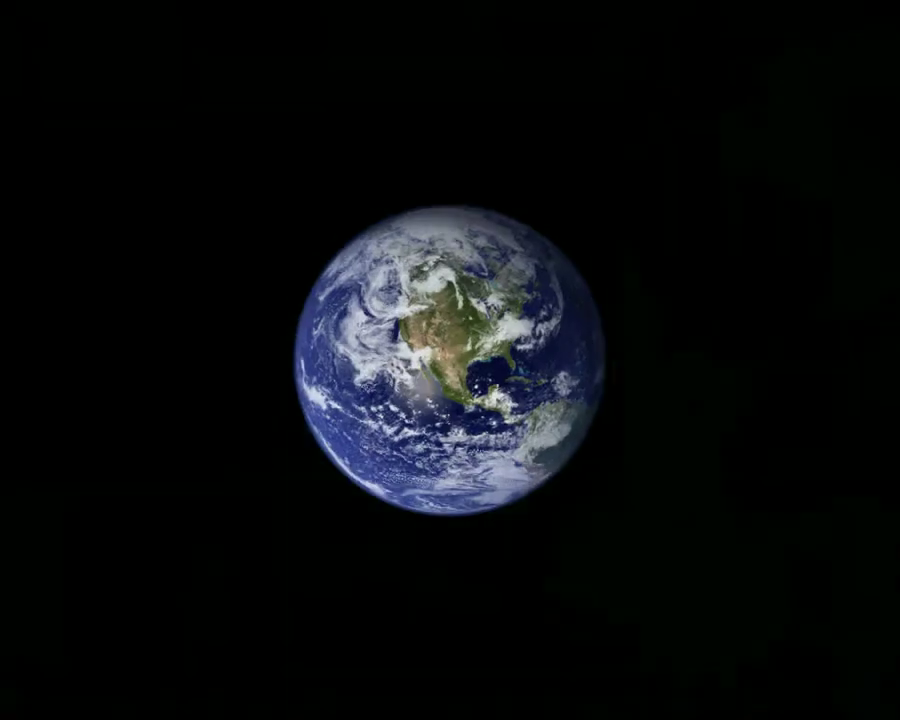